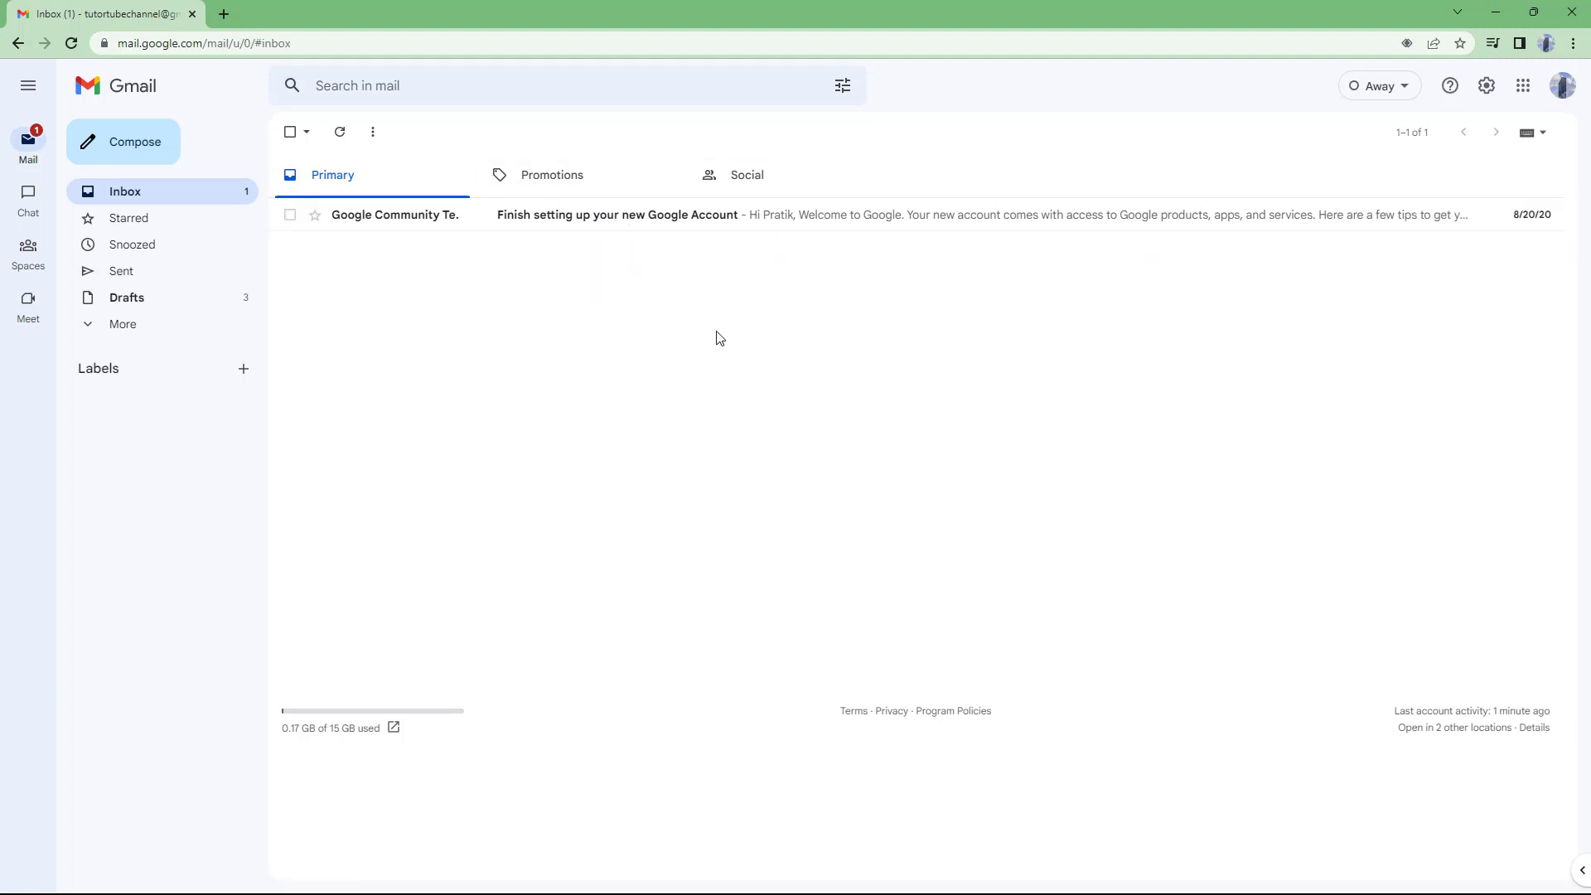
Step: Browse the Promotions and Social inbox categories, then return to Primary
left_click(589, 175)
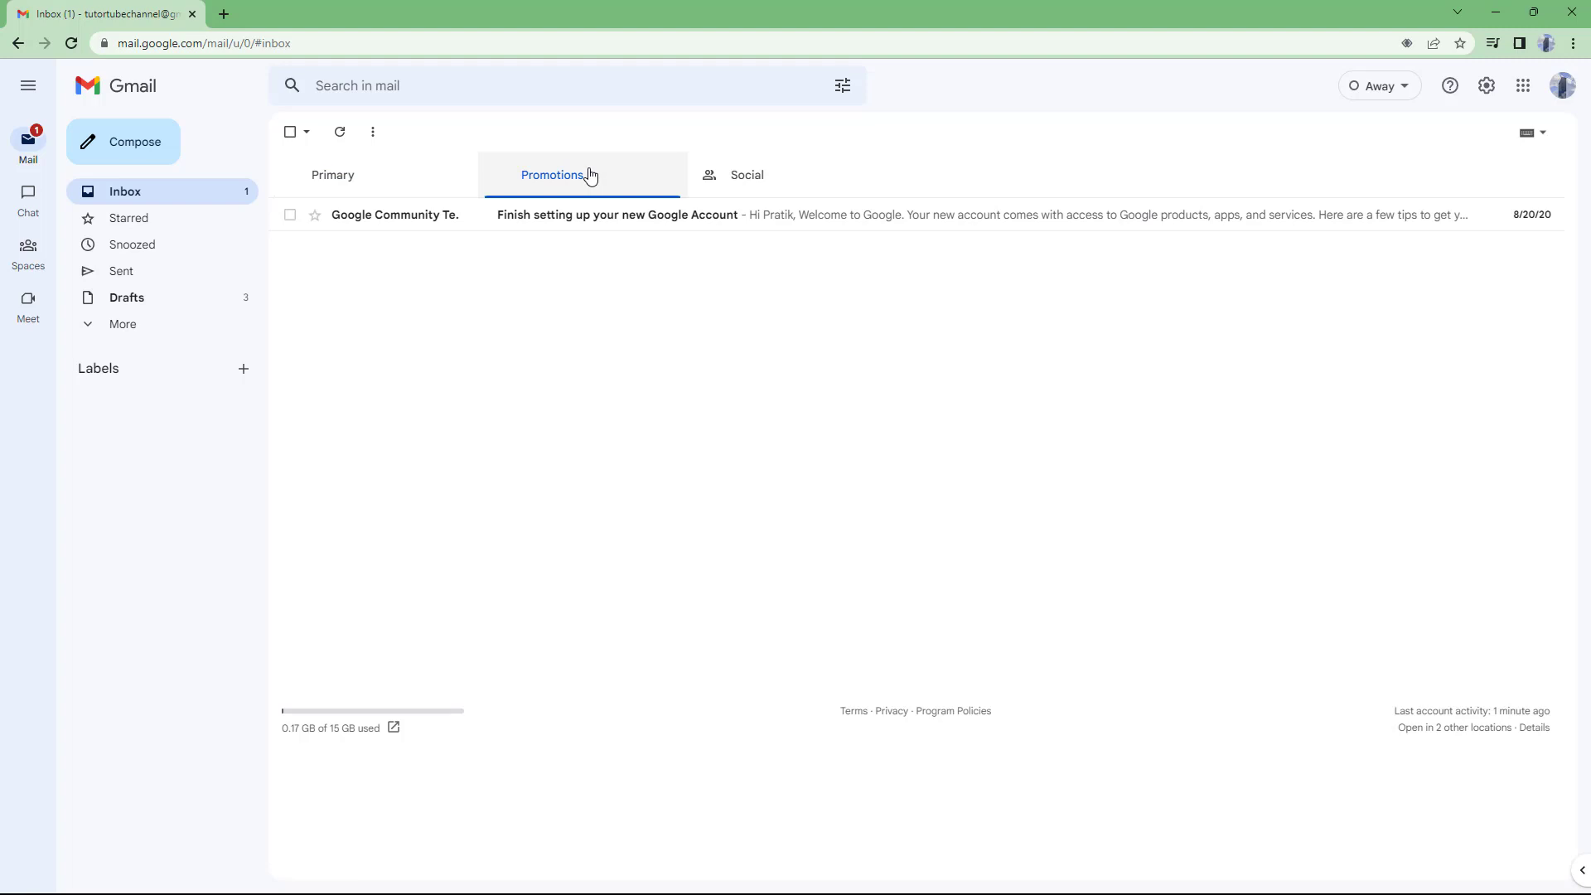
left_click(725, 182)
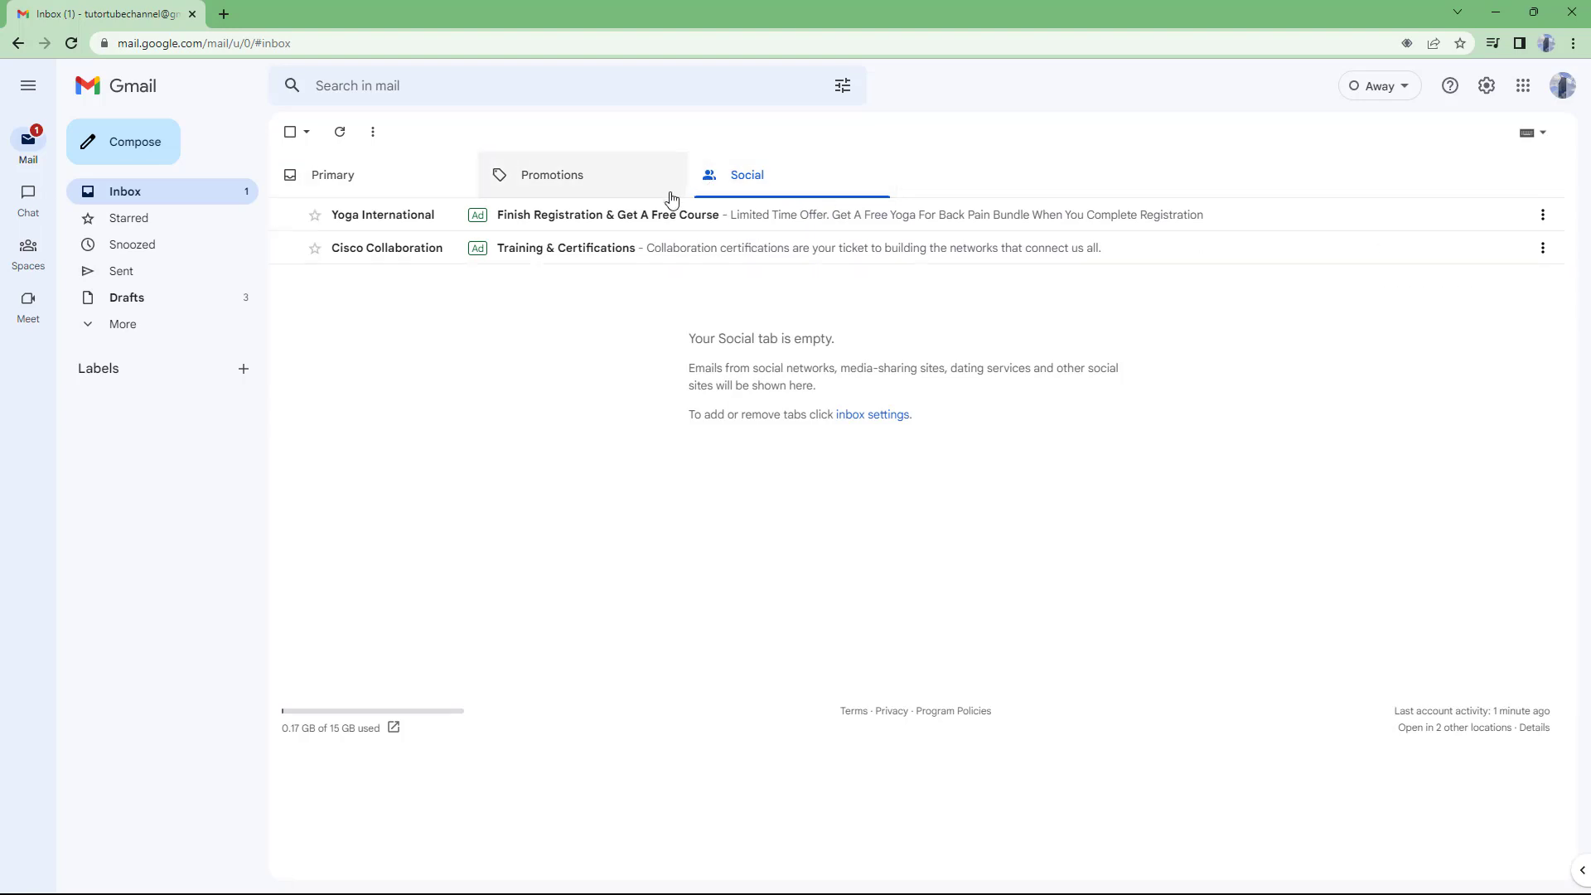
left_click(341, 187)
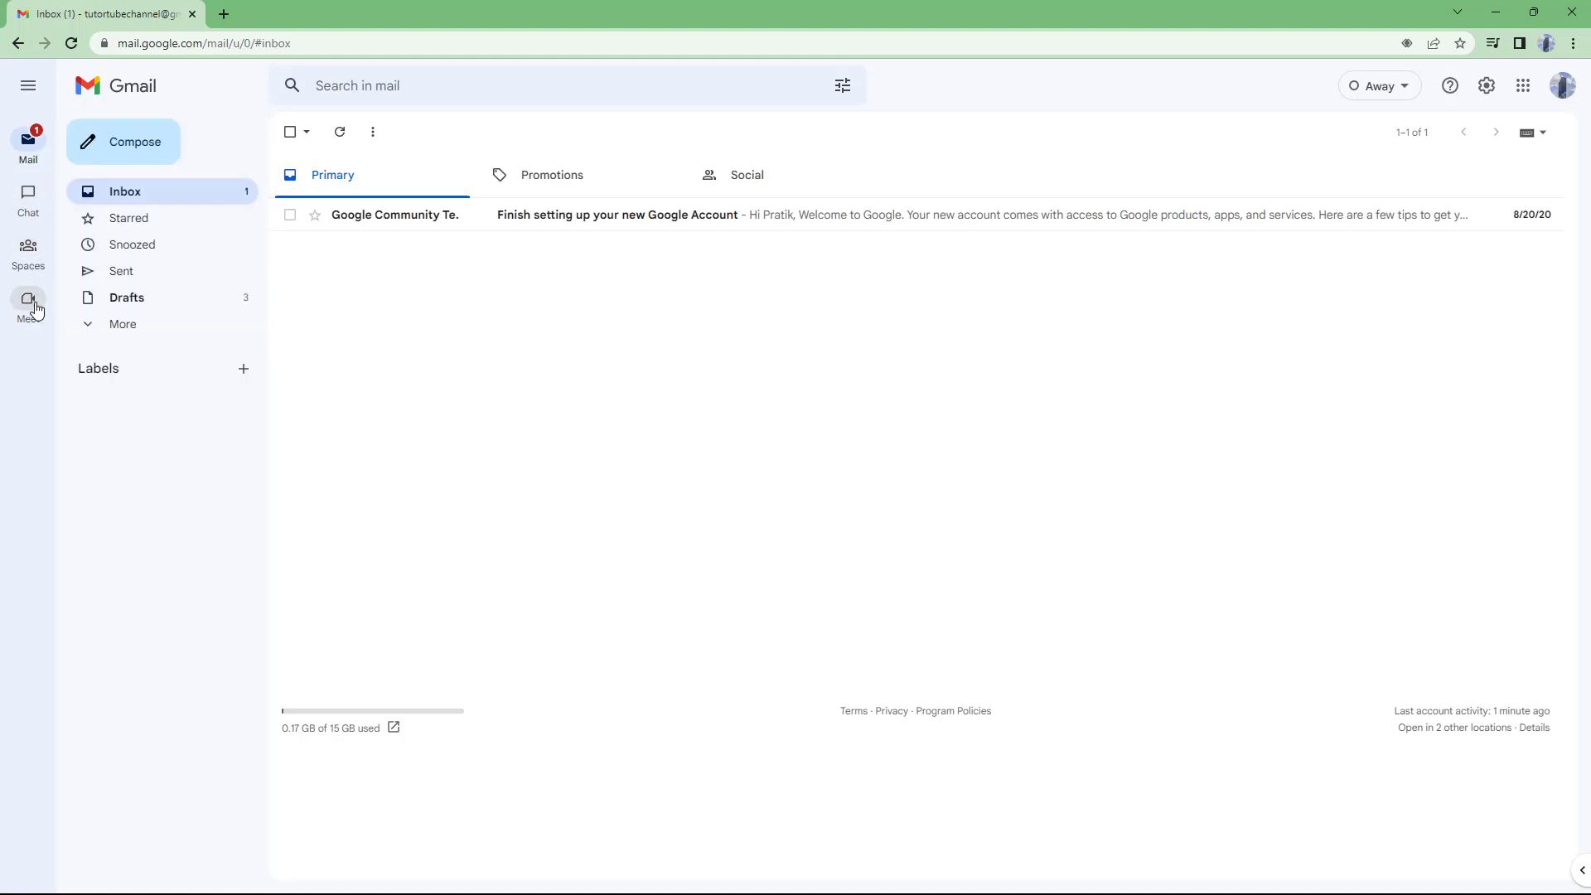
Step: Collapse and re-expand the sidebar, then expand More to list Important, Spam and Trash
left_click(28, 87)
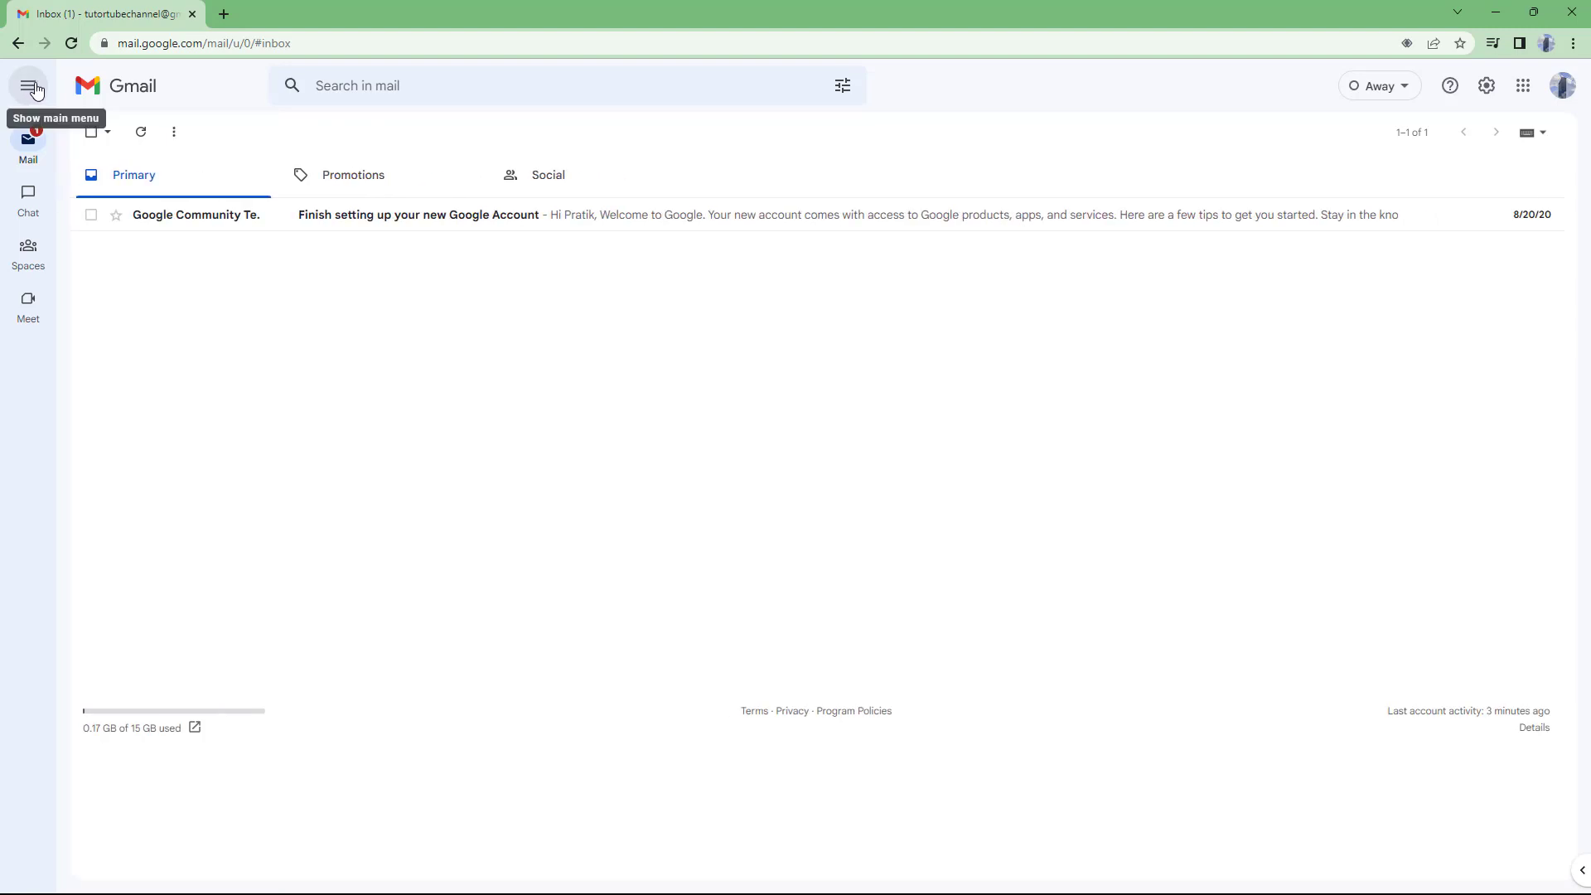
left_click(28, 87)
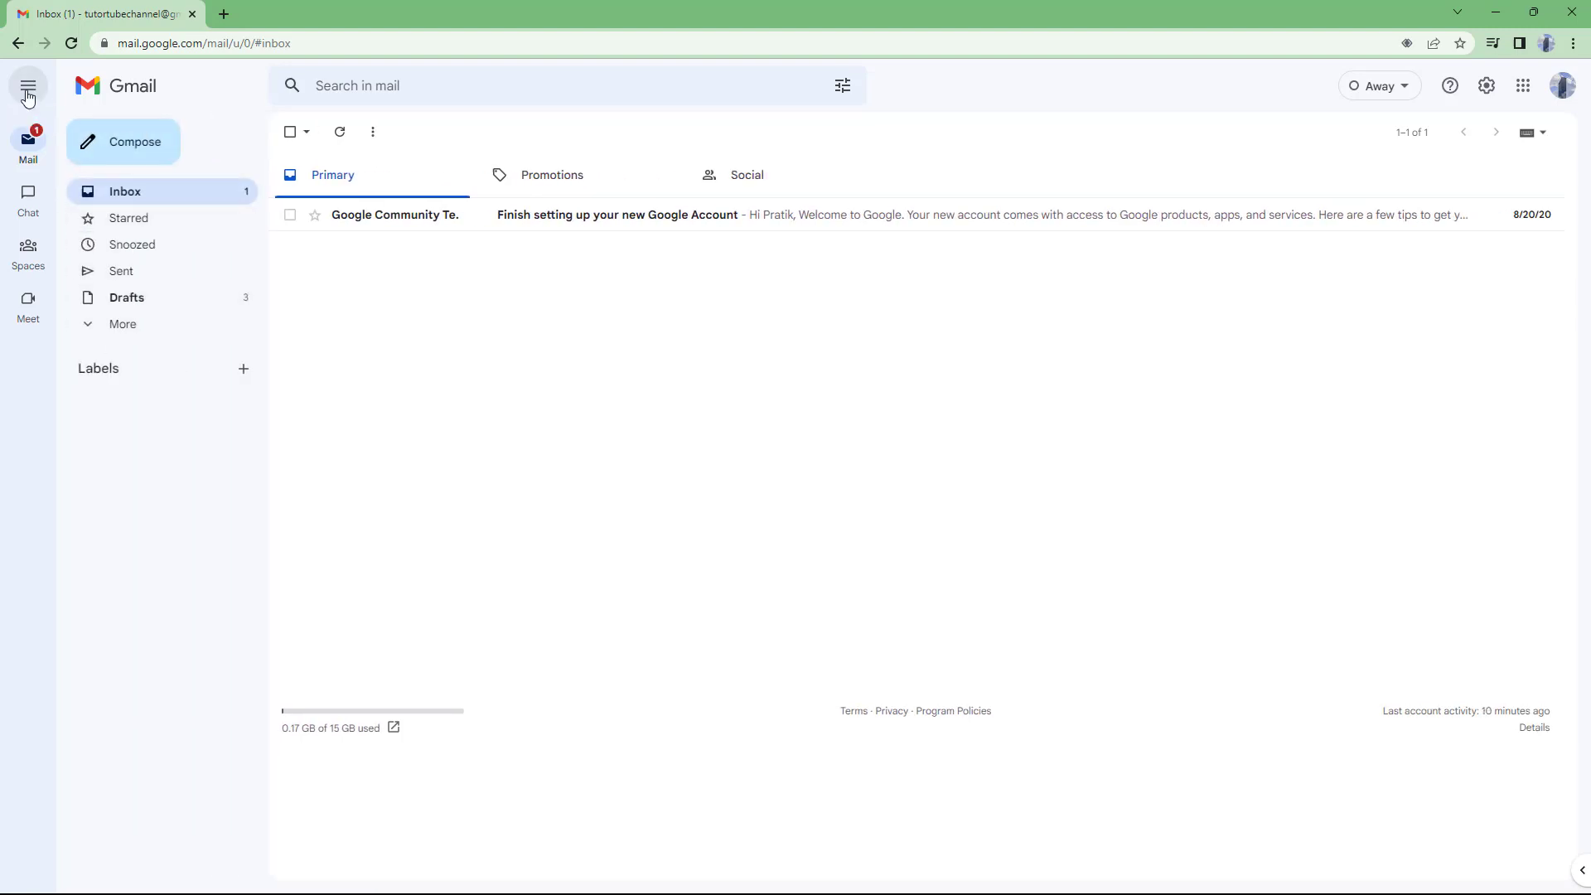
left_click(28, 92)
left_click(27, 92)
left_click(27, 92)
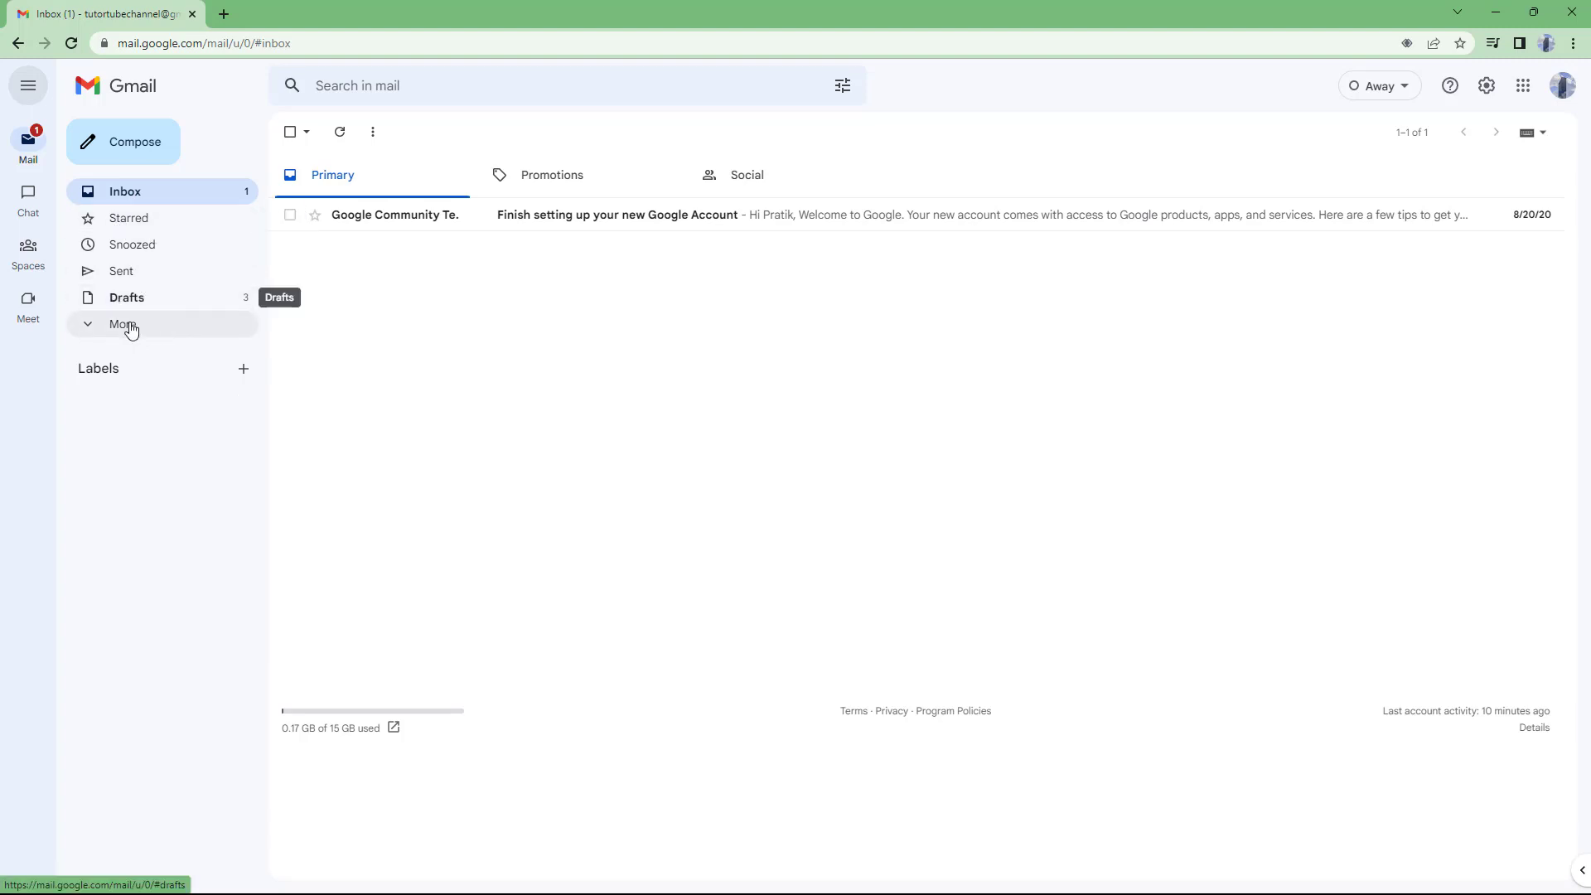
left_click(90, 331)
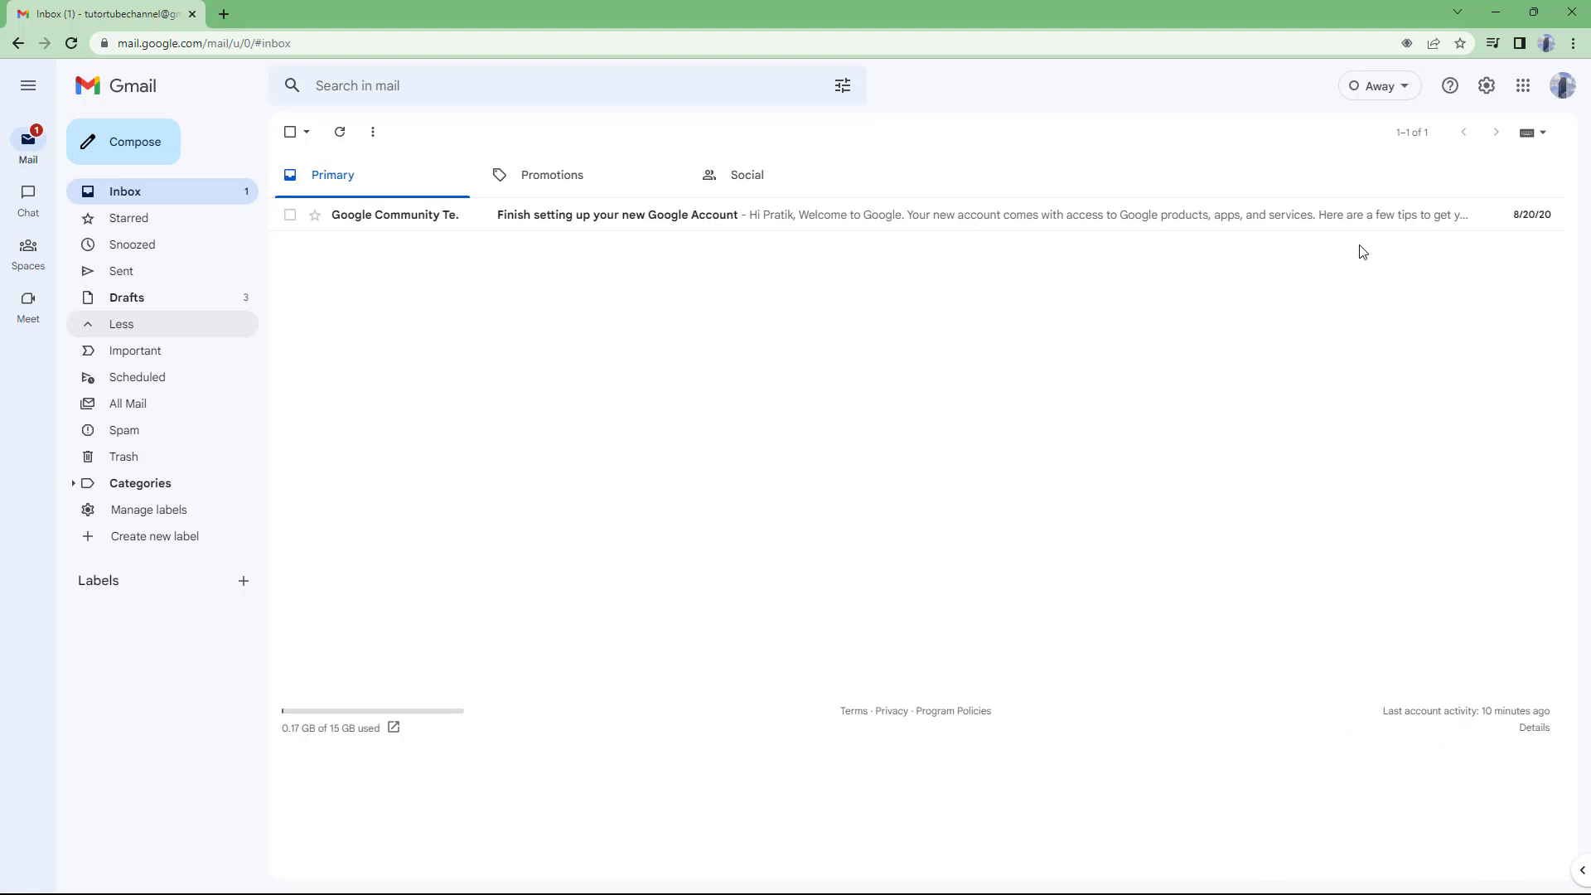
left_click(1543, 133)
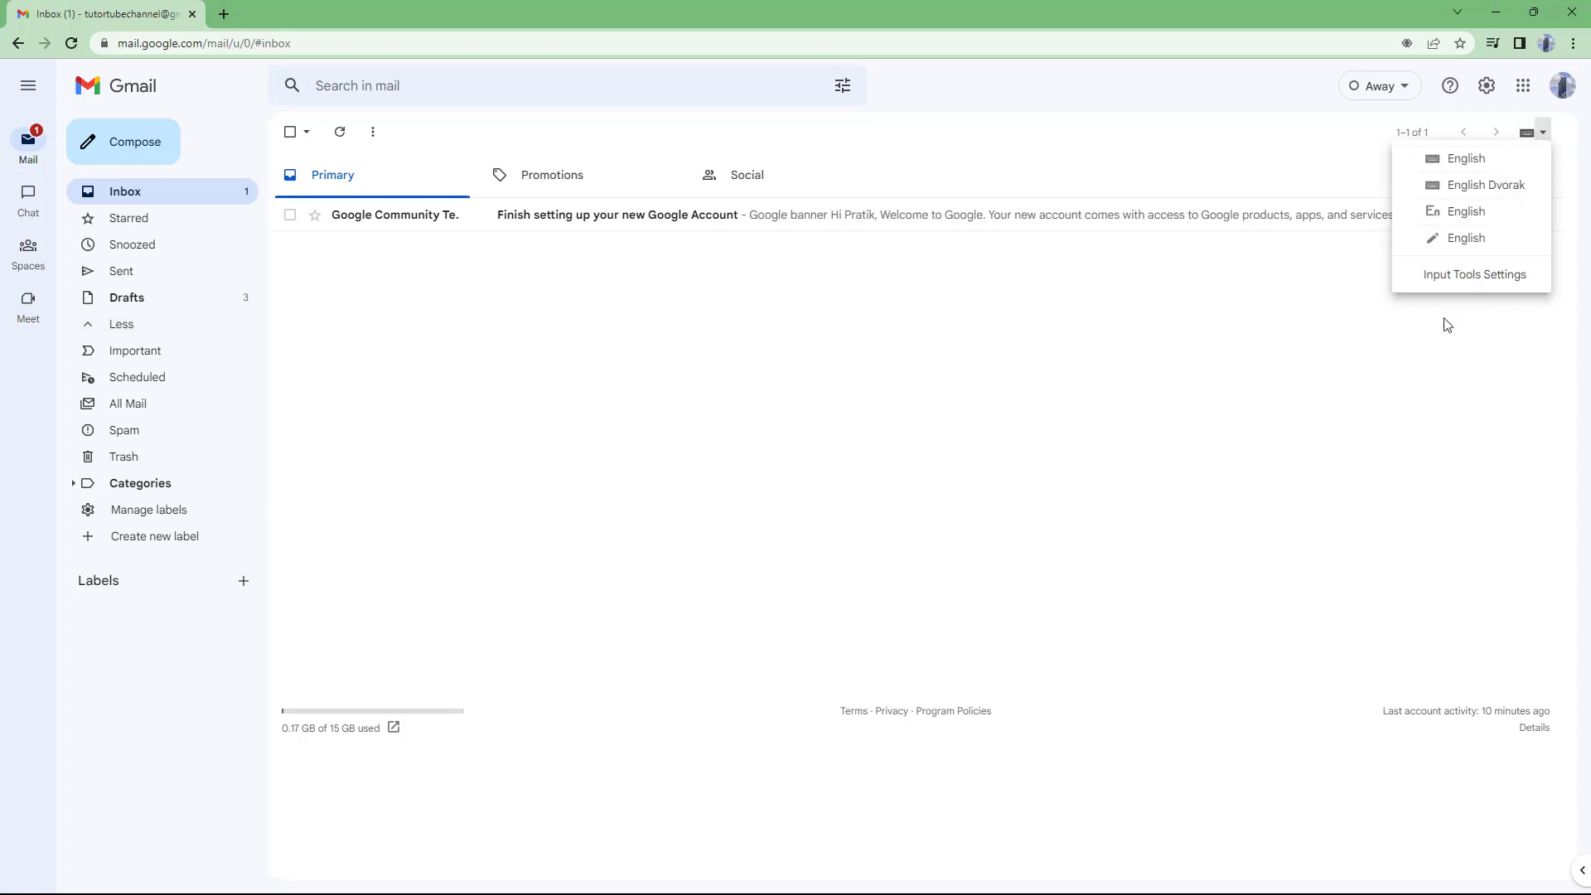
left_click(1289, 315)
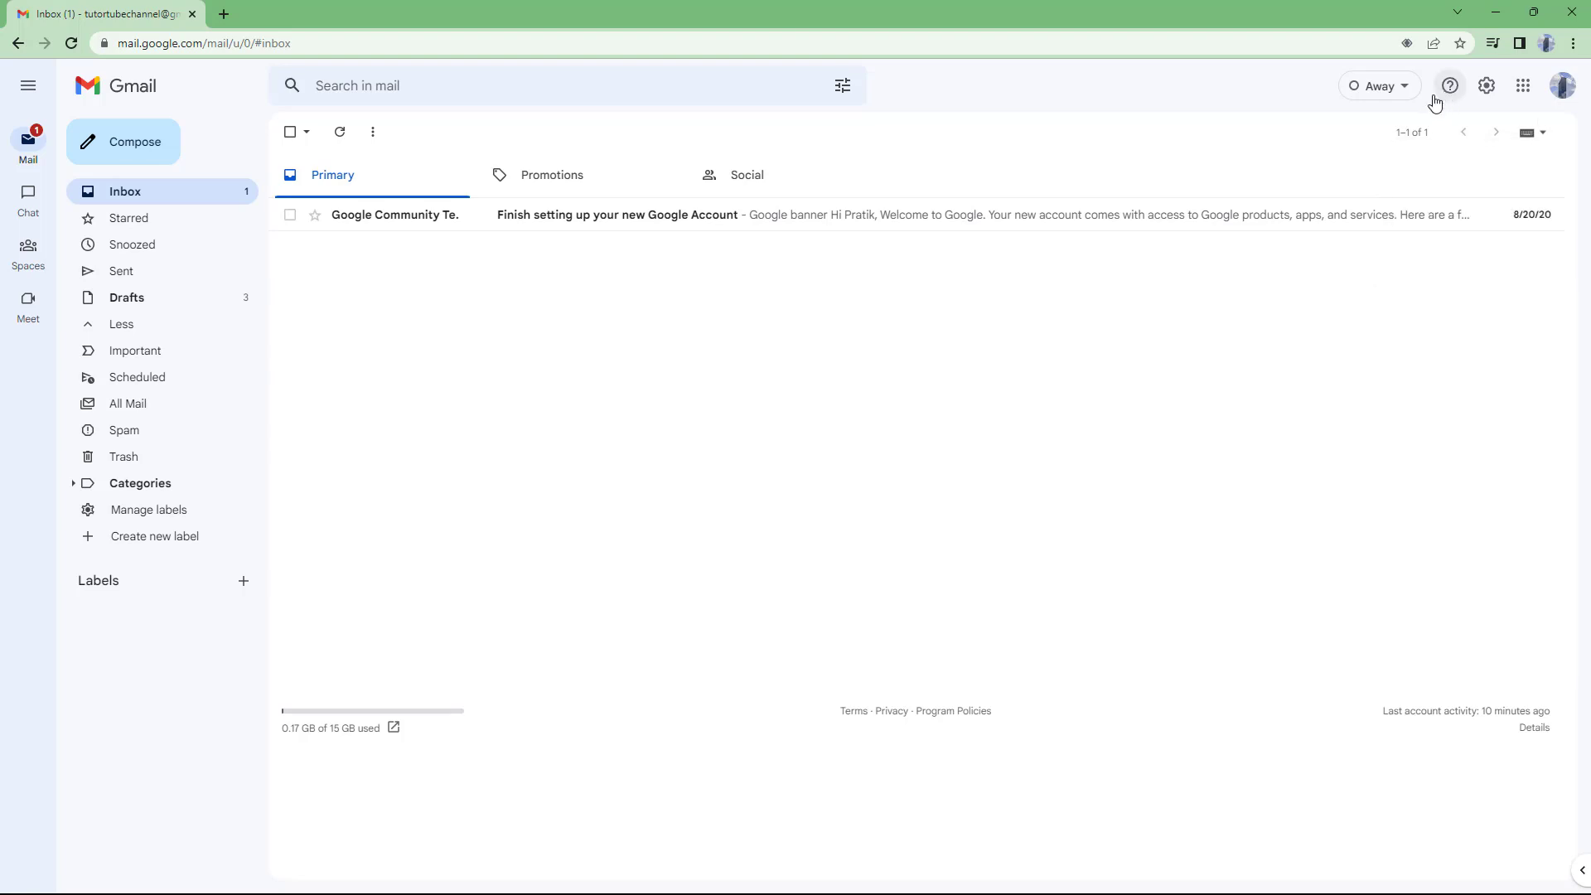
left_click(1404, 95)
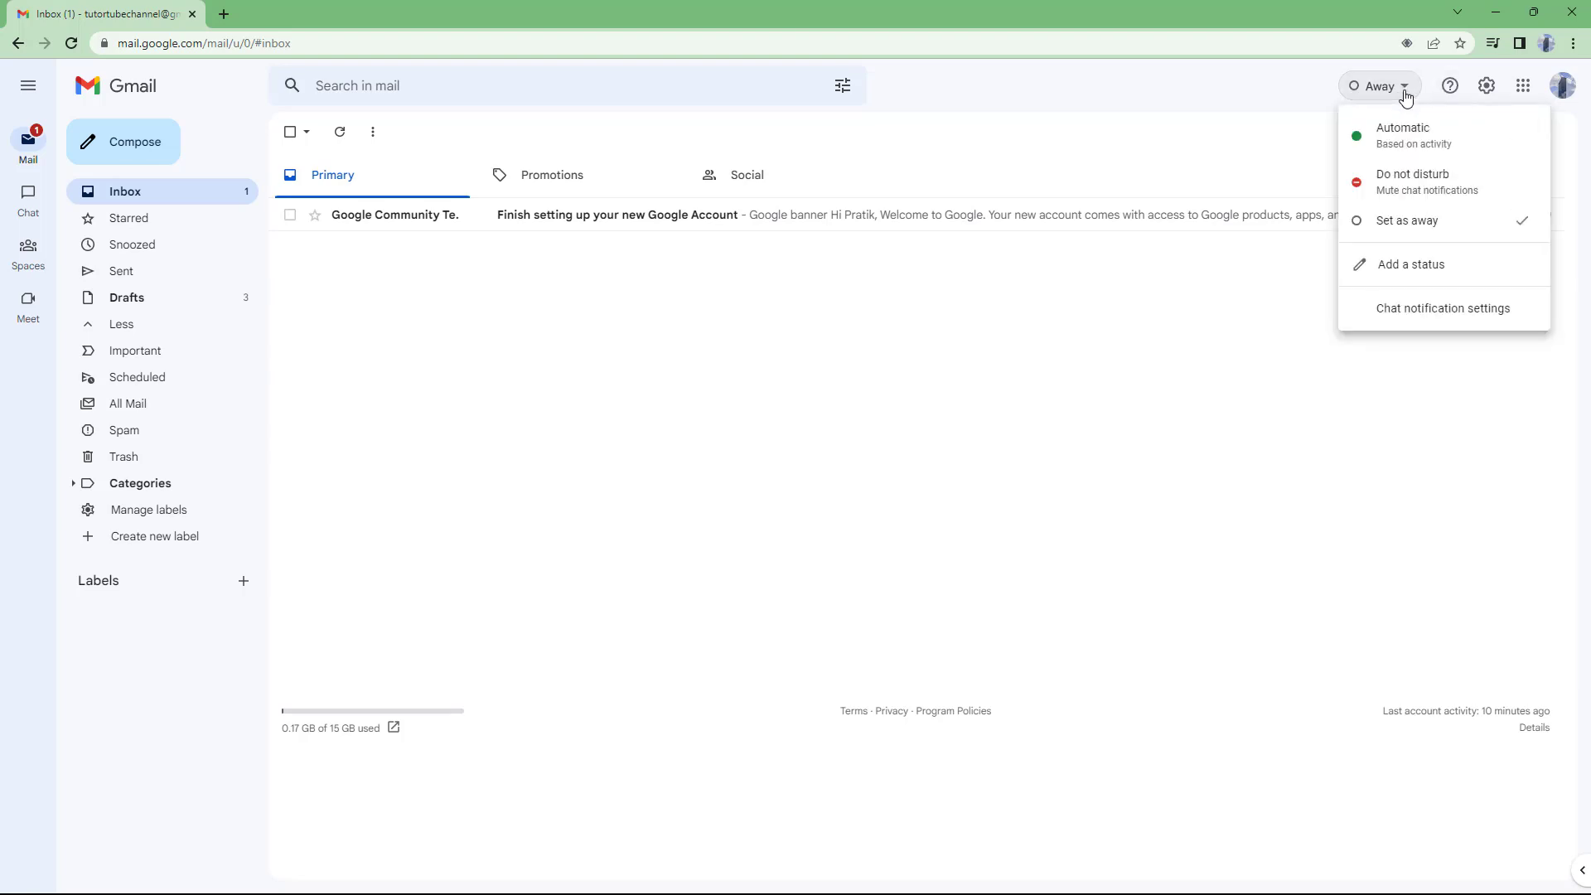
left_click(1096, 311)
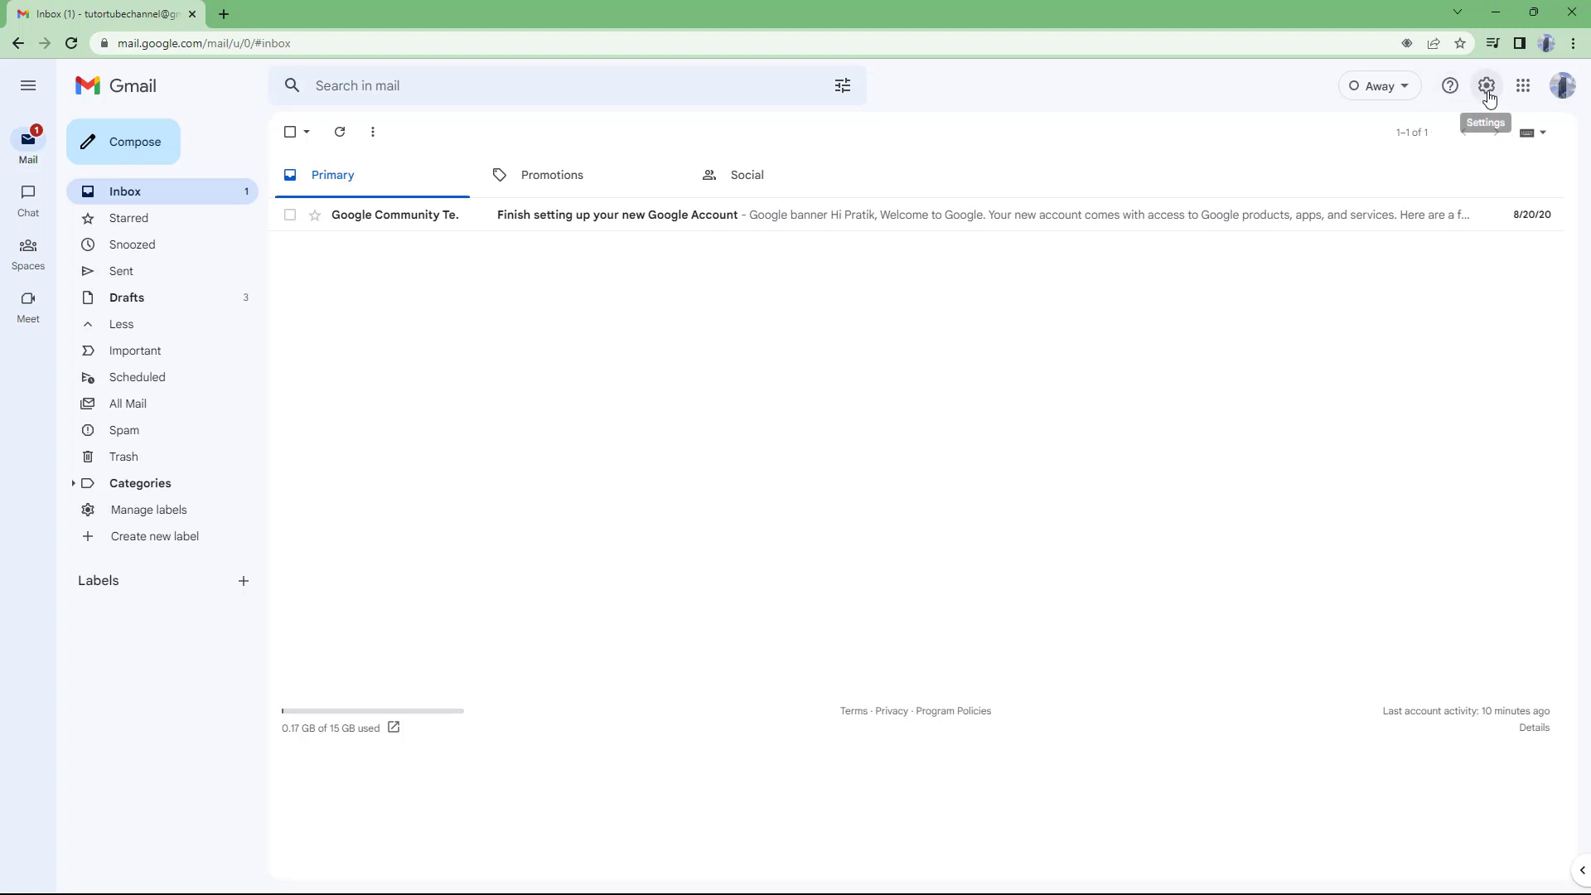
Step: Go from the Quick settings panel to the full Settings page on General
left_click(1486, 86)
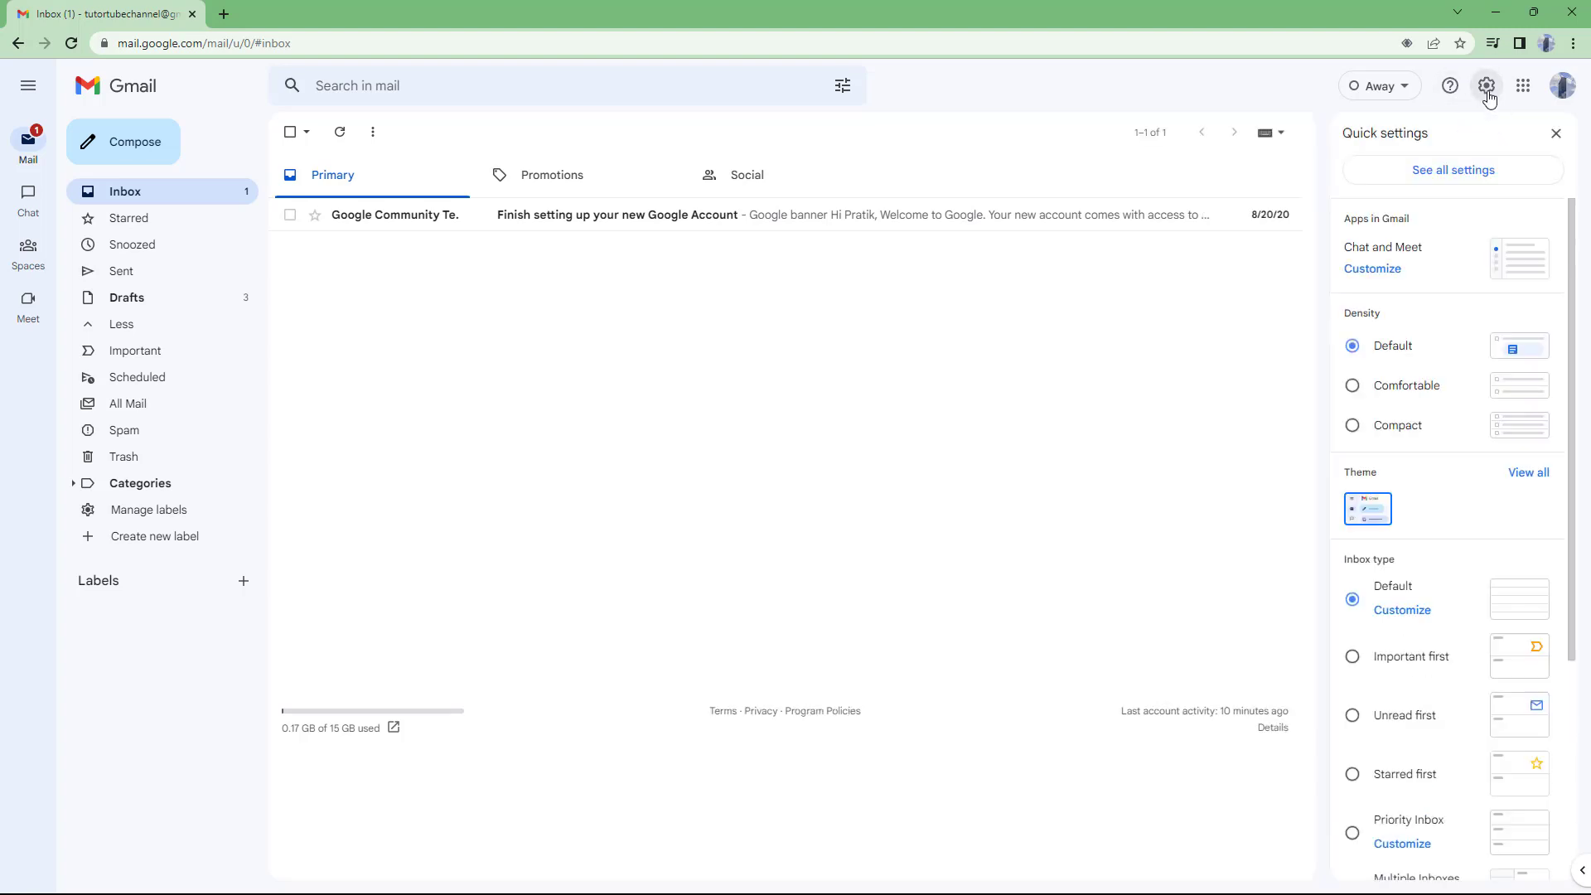
scroll(1392, 420, "down", 3)
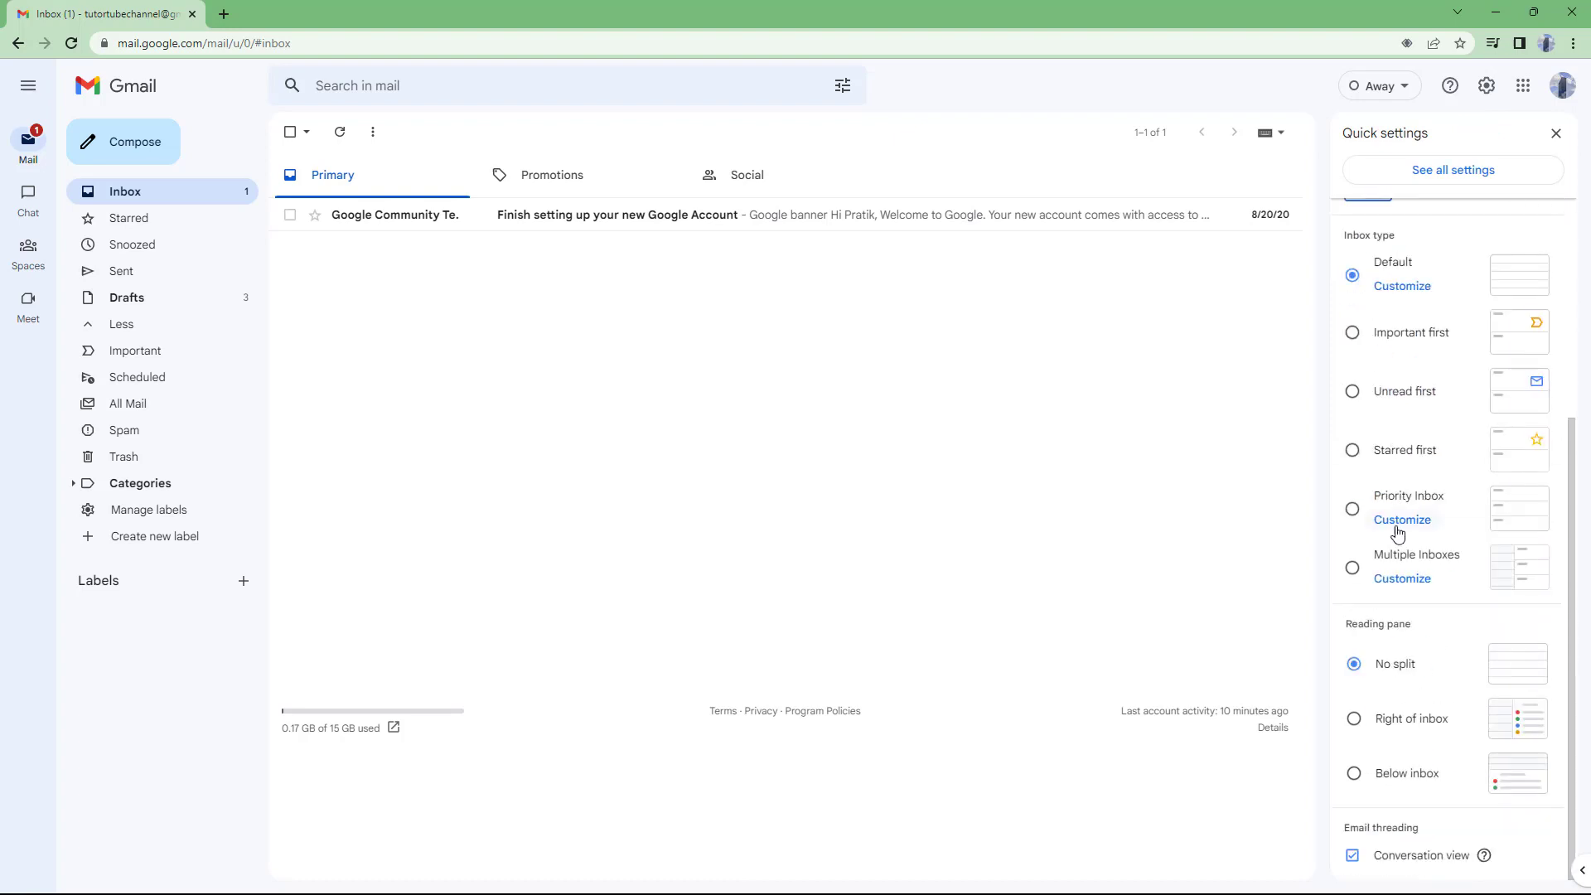
scroll(1399, 621, "up", 3)
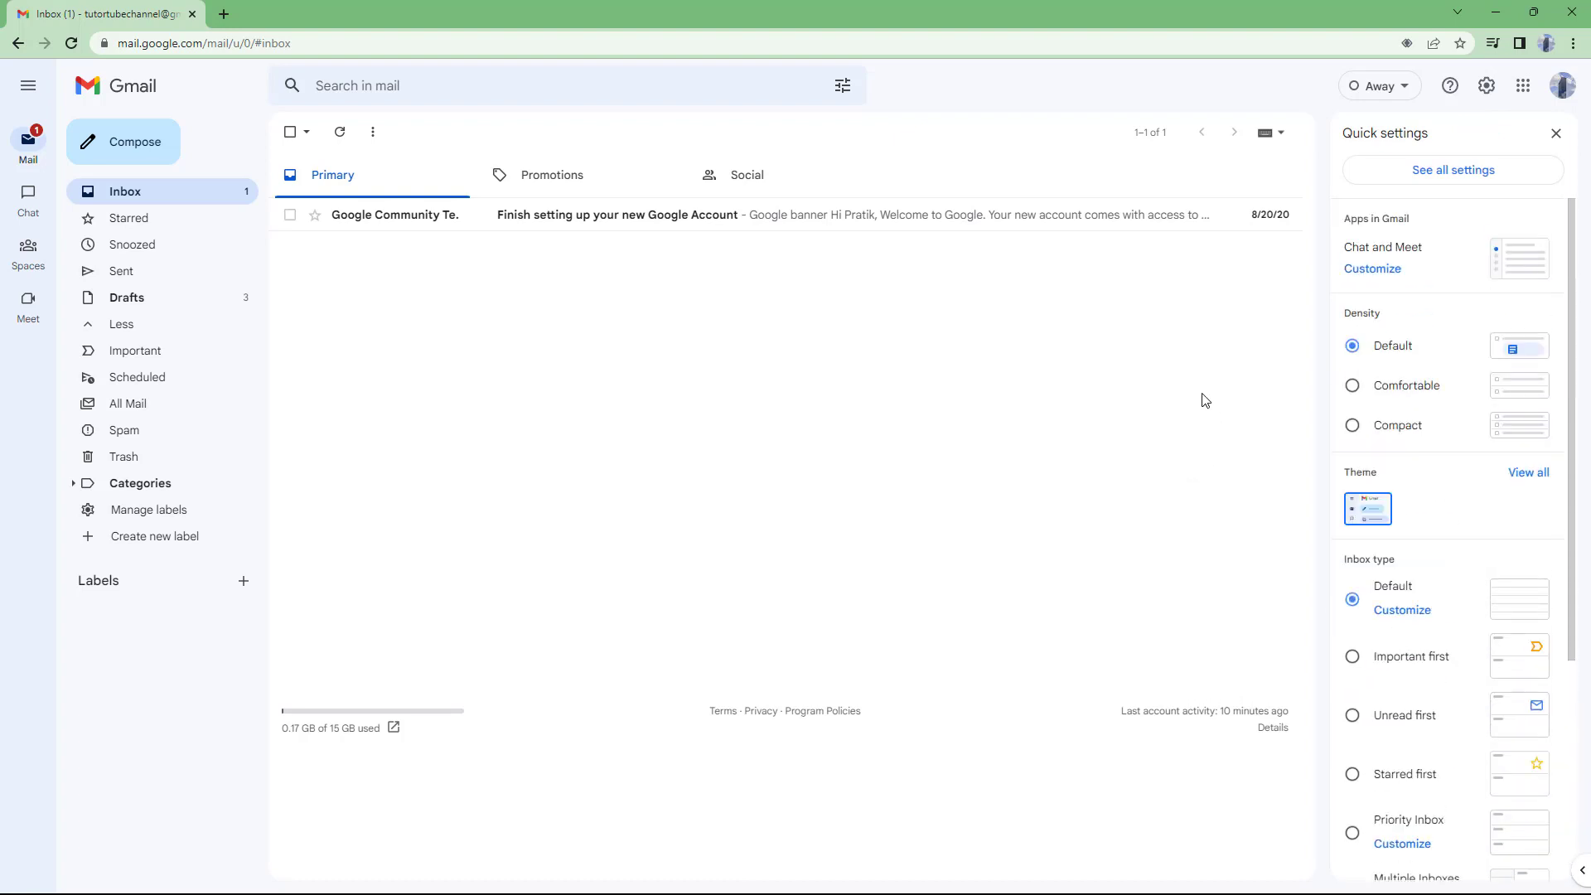
left_click(1435, 175)
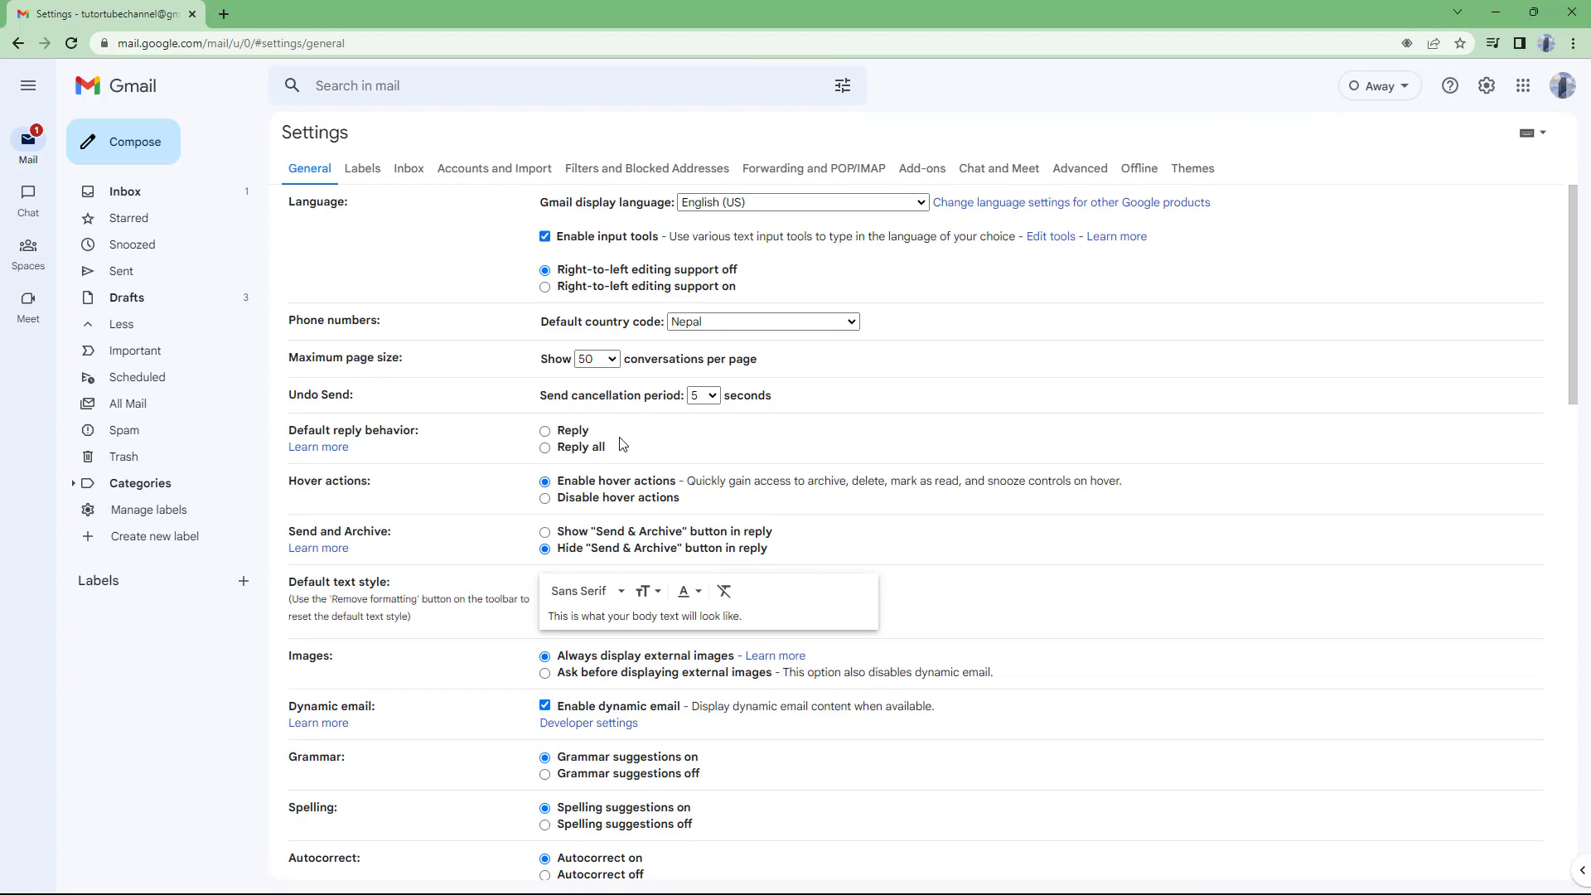
Step: Return to the inbox, then peek at the Google apps grid and account menu
left_click(150, 197)
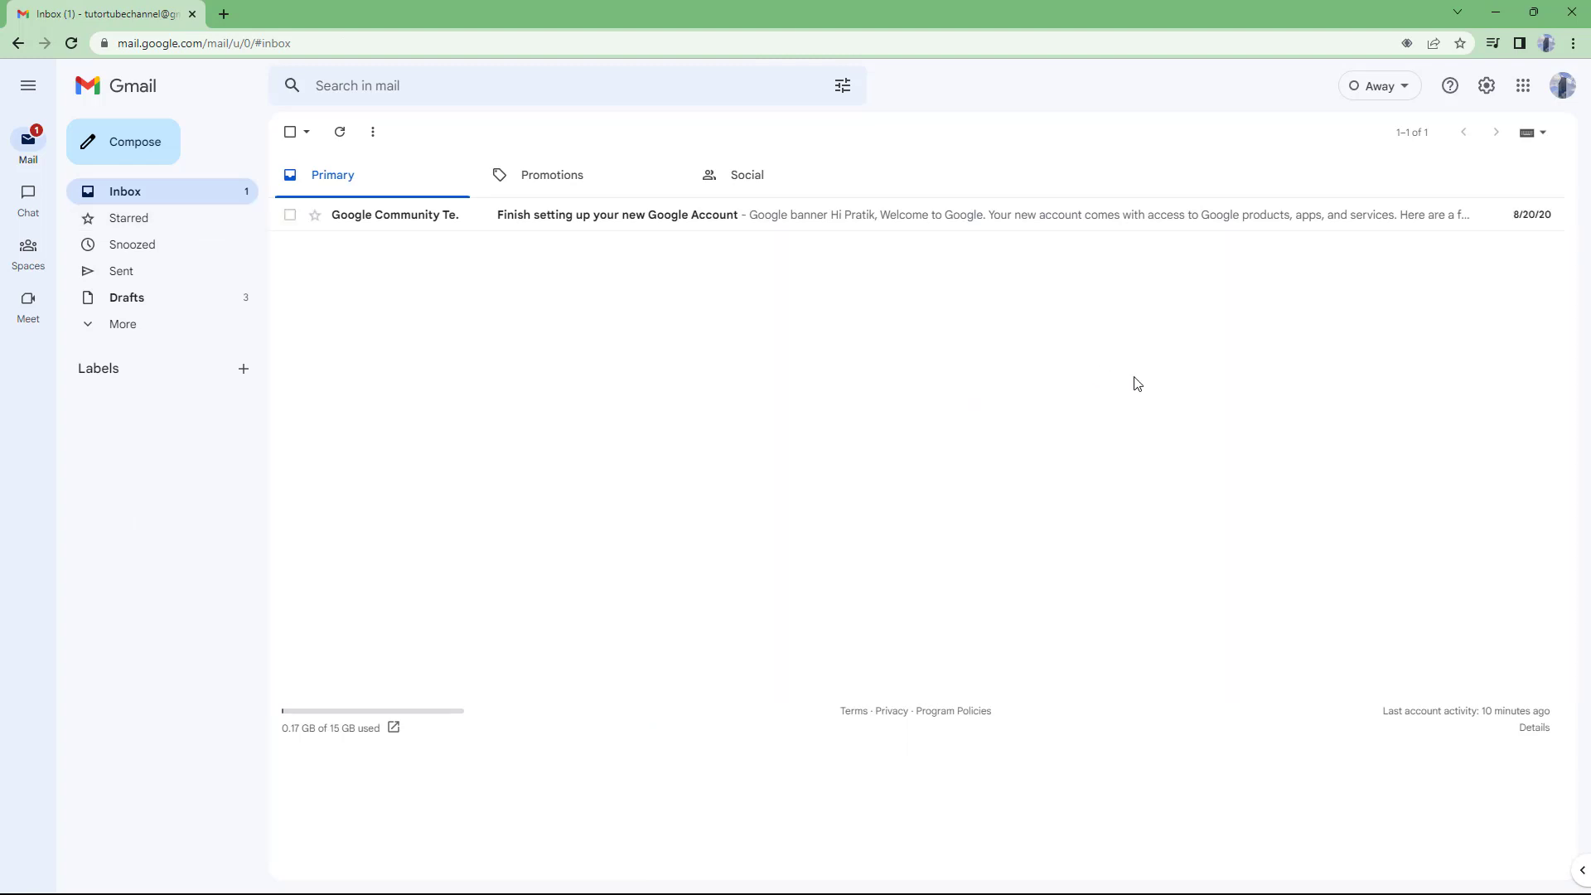
left_click(1521, 92)
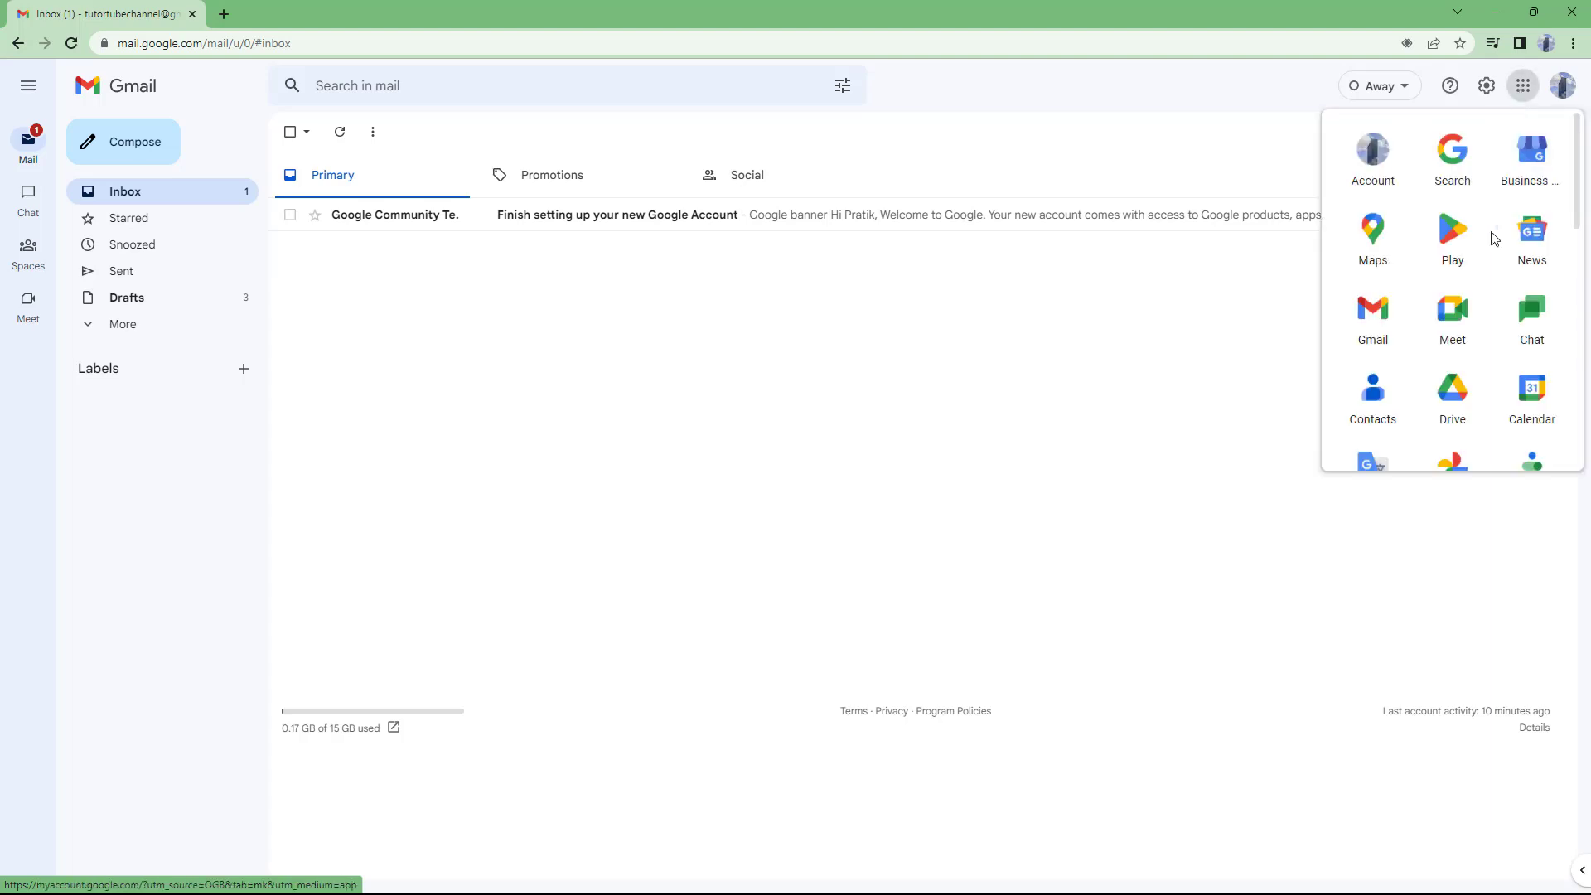
scroll(1492, 242, "down", 3)
scroll(1489, 286, "down", 2)
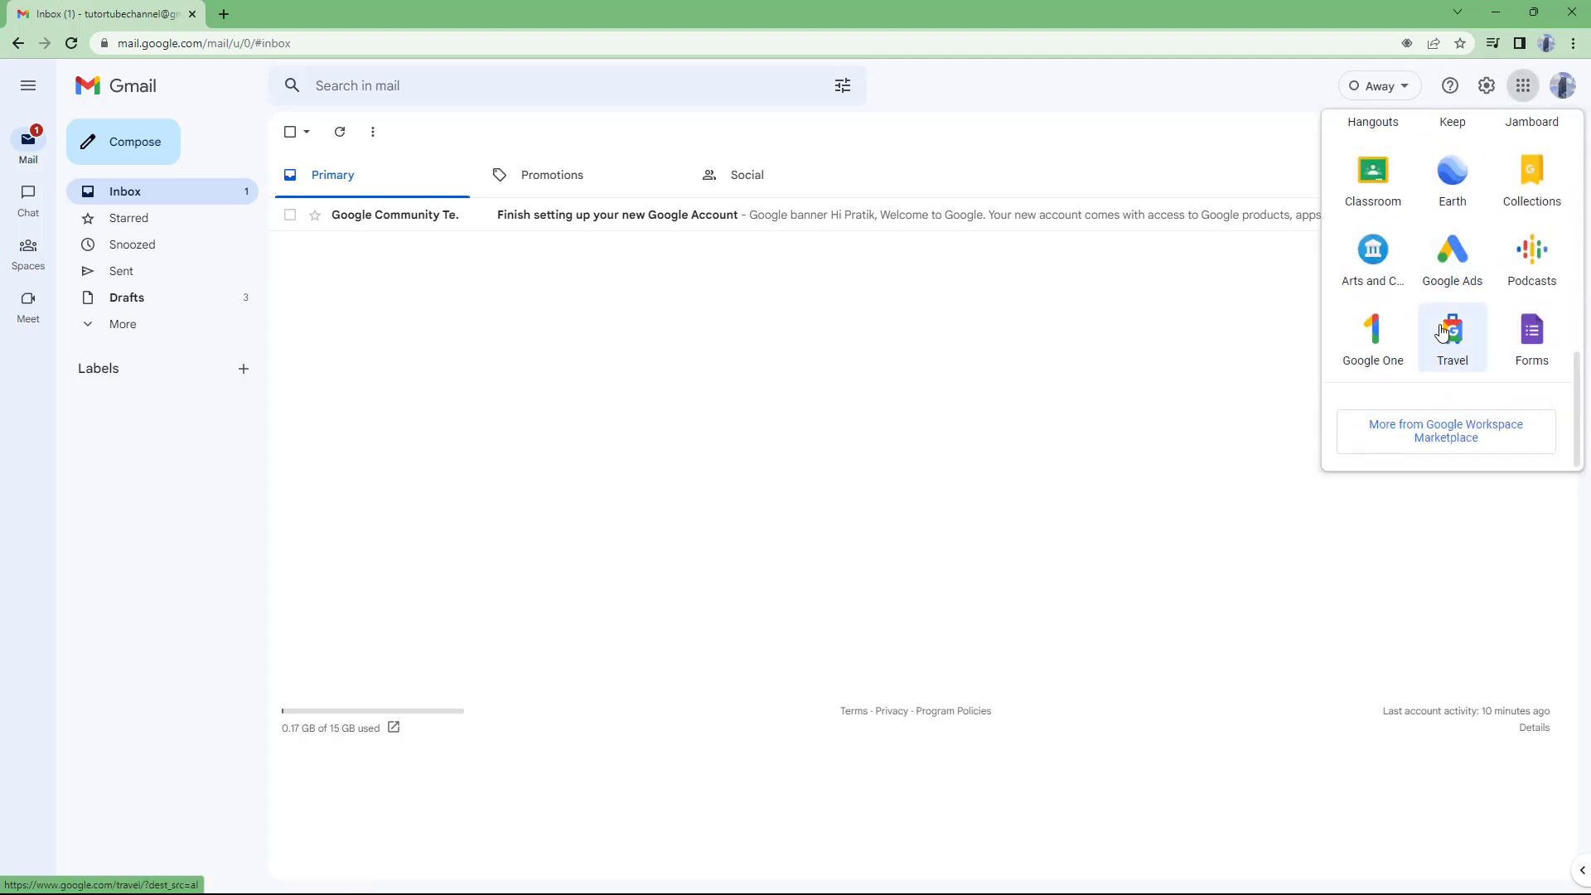
scroll(1443, 330, "up", 5)
left_click(1168, 397)
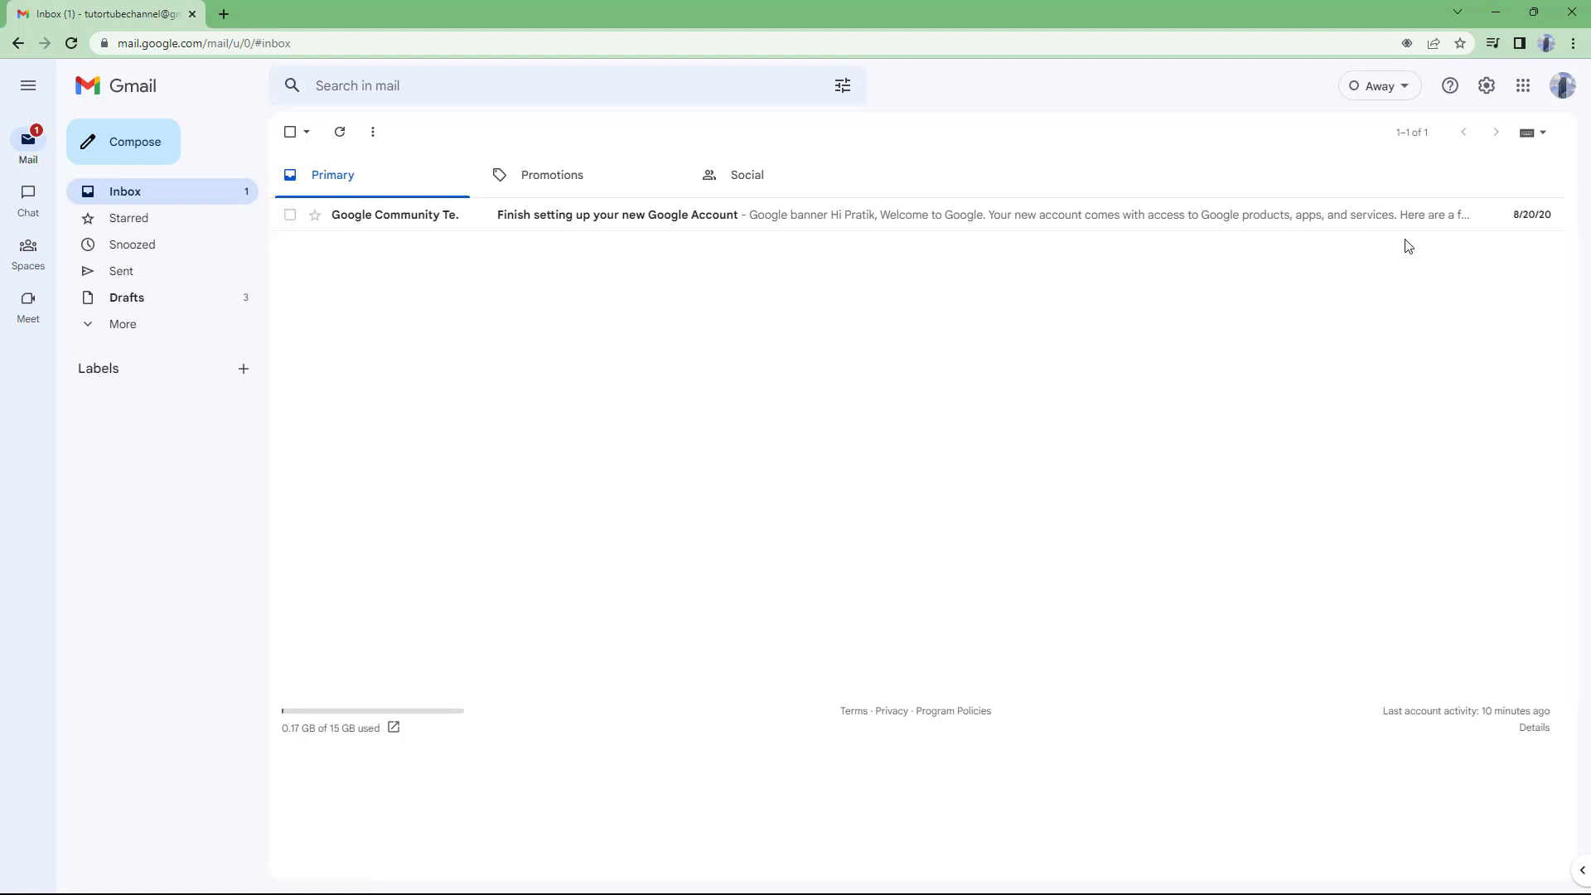
left_click(1558, 95)
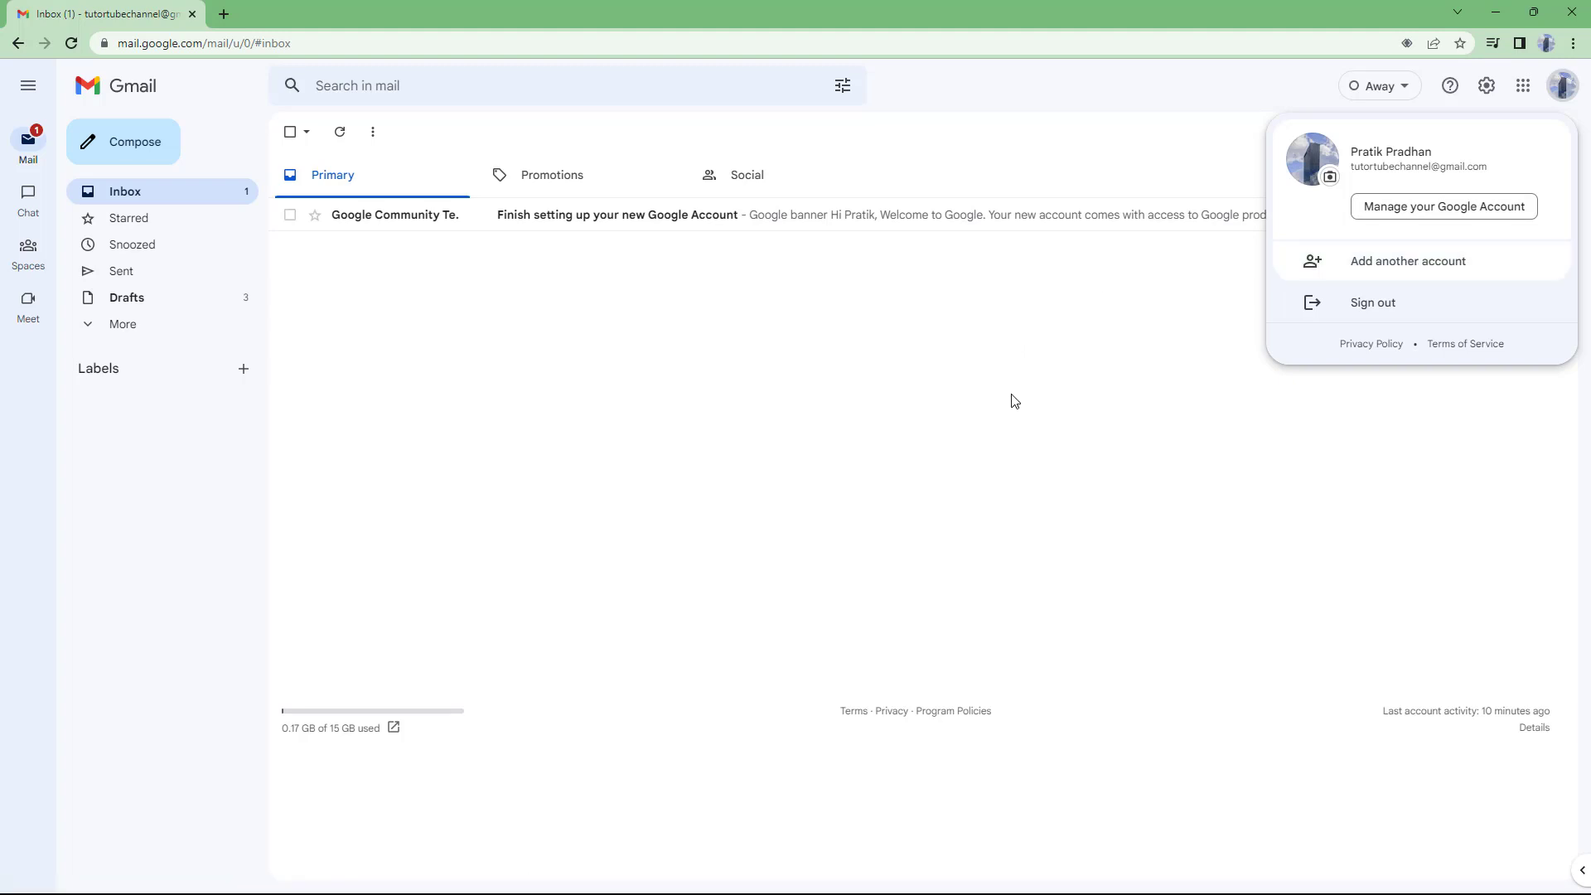
left_click(990, 412)
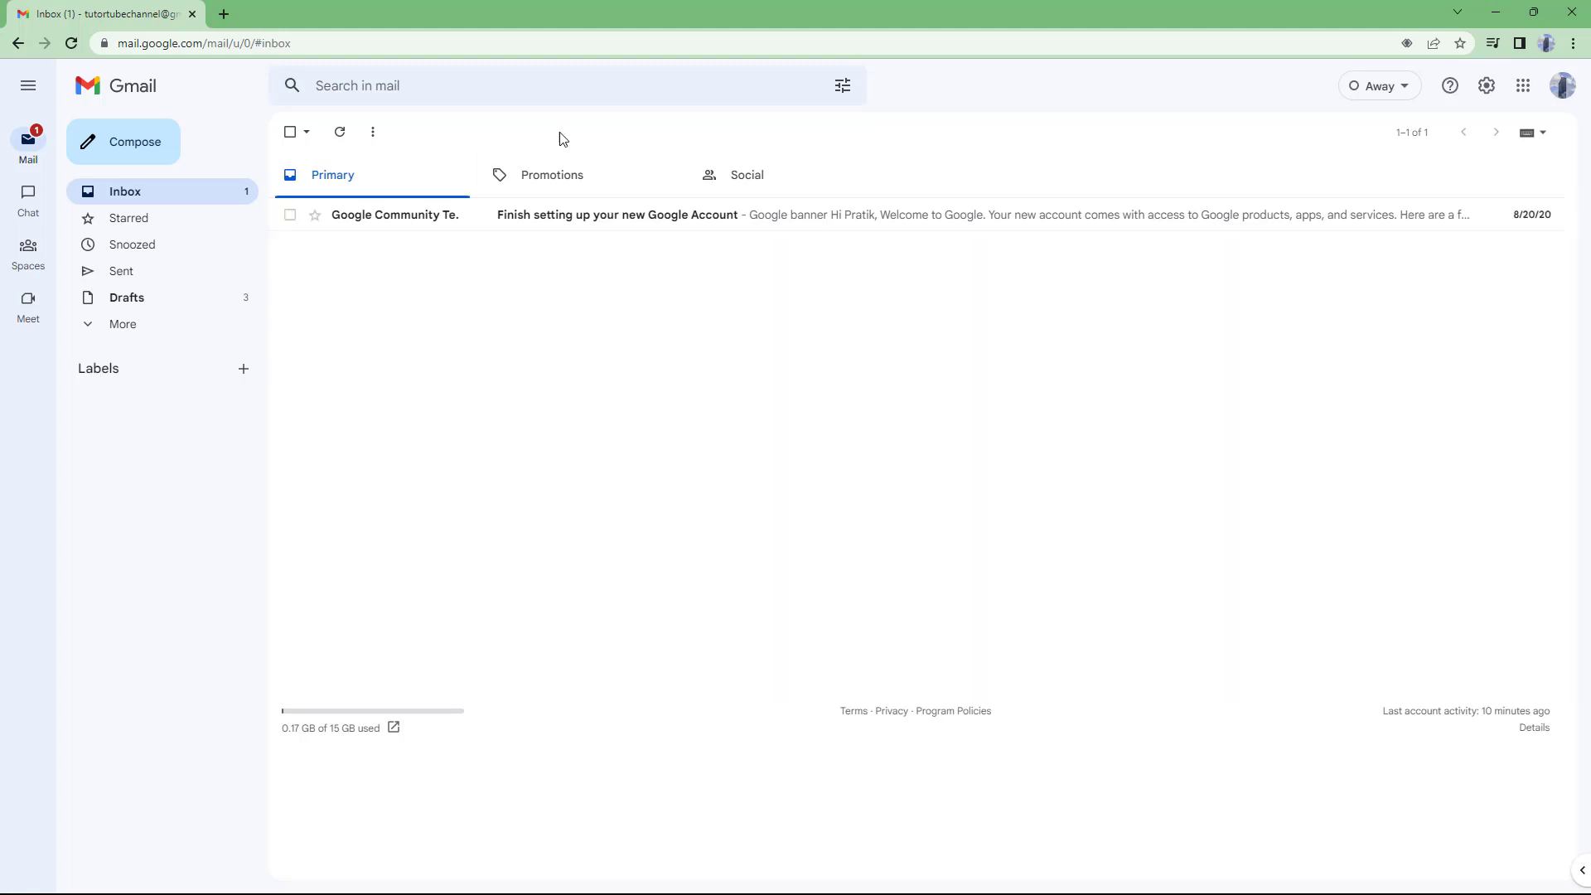
left_click(615, 98)
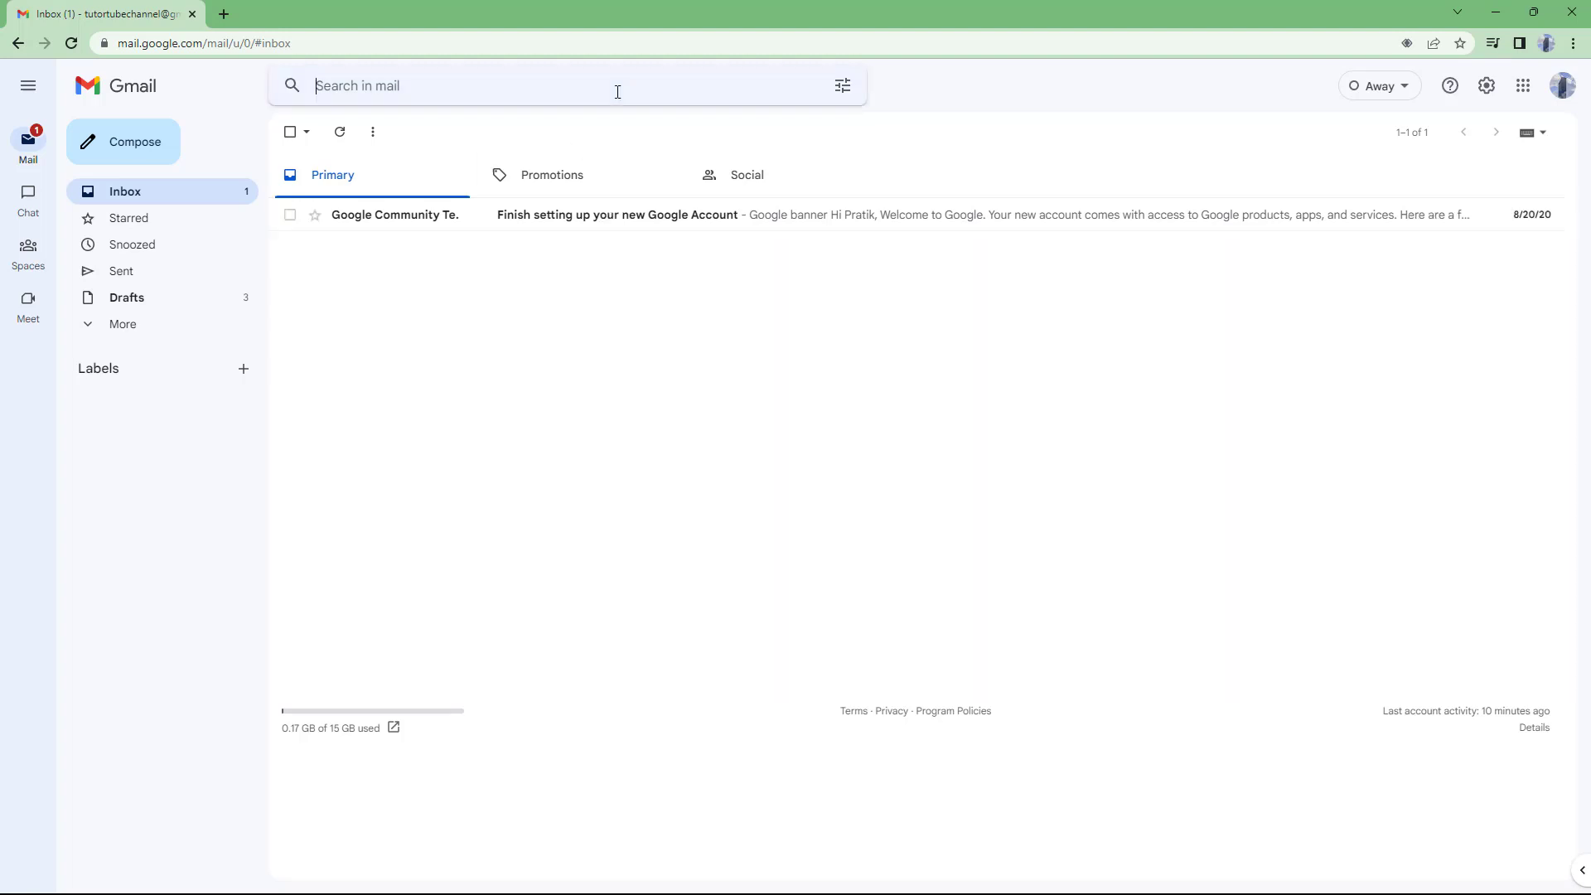
left_click(846, 88)
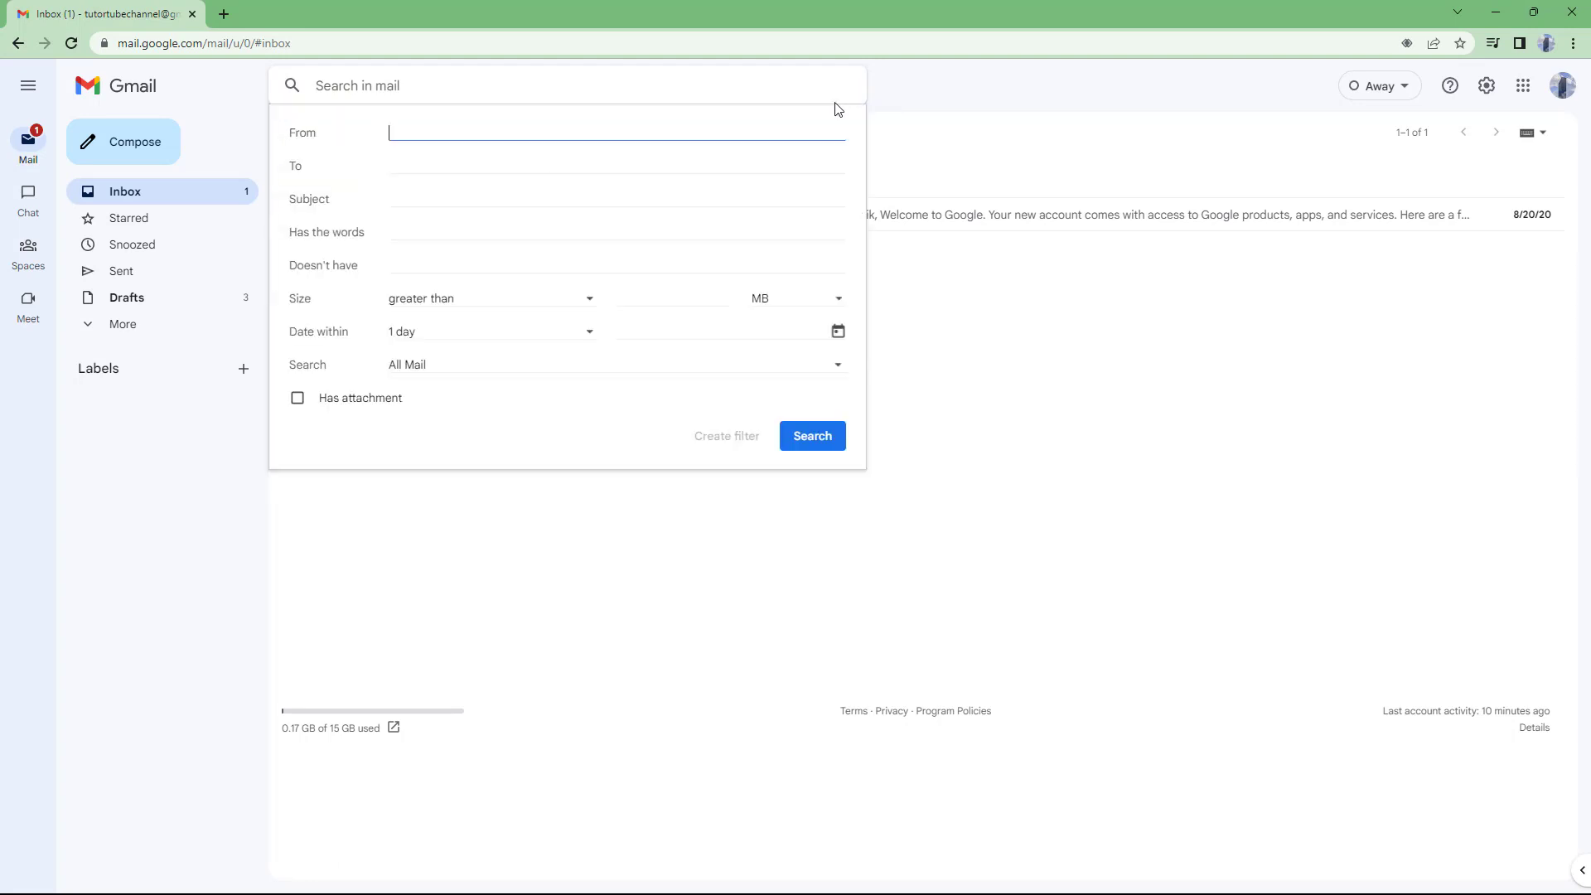
left_click(969, 367)
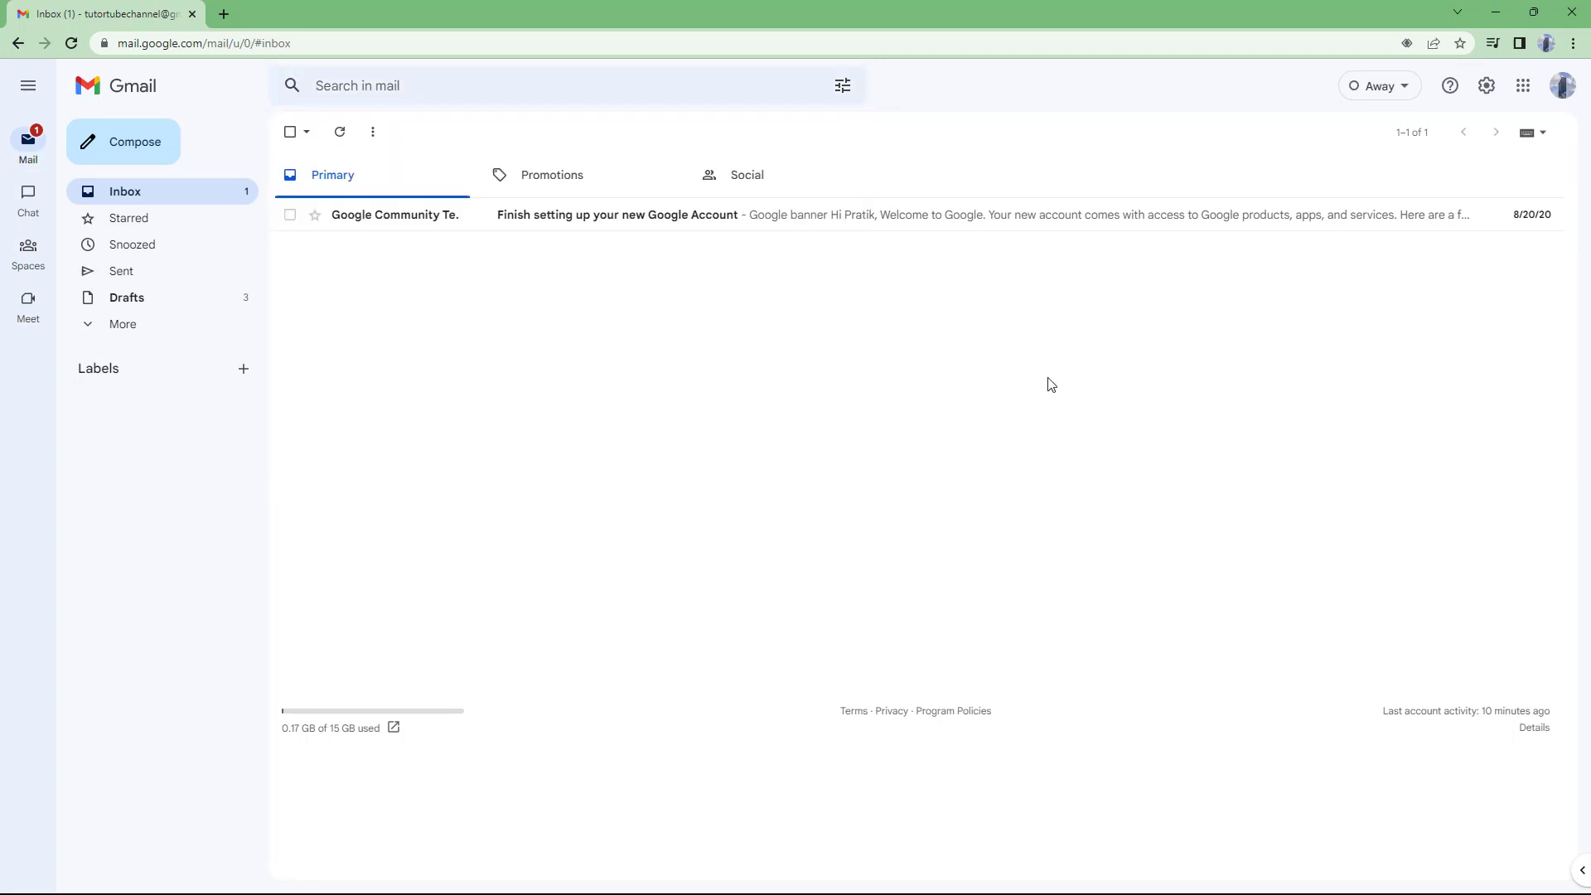